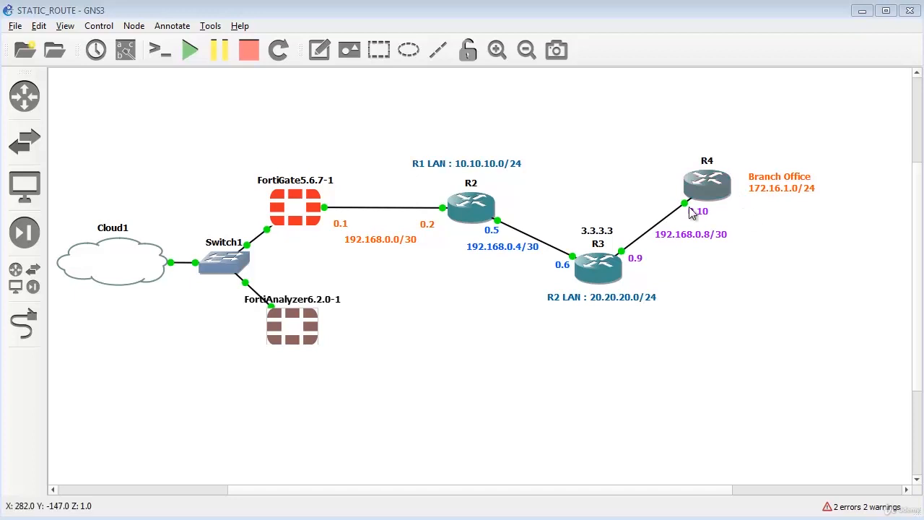
Select the FortiGate5.6.7-1 node in the GNS3 STATIC_ROUTE topology to reach its 192.168.240.5 login page.
left_click(296, 205)
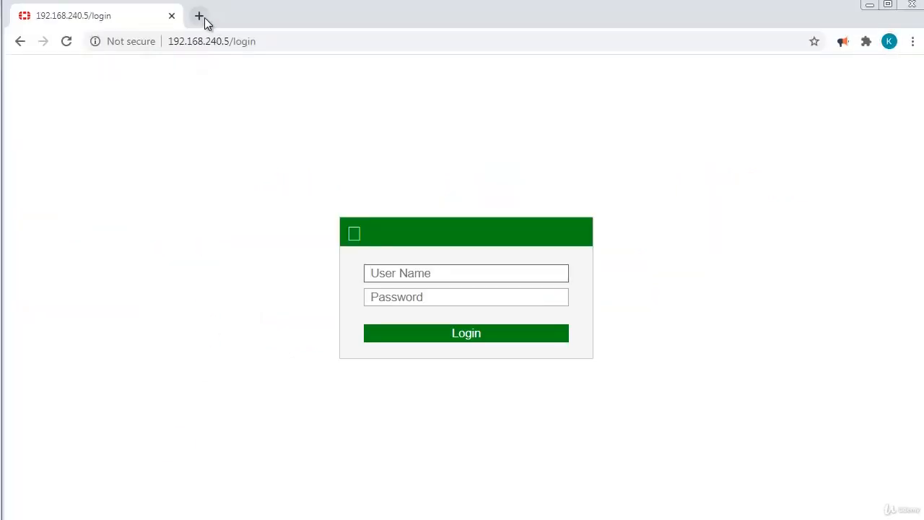
Sign in to FortiAnalyzer at 192.168.240.7 in a new browser tab.
left_click(199, 16)
type("192.168.240.7")
key("Return")
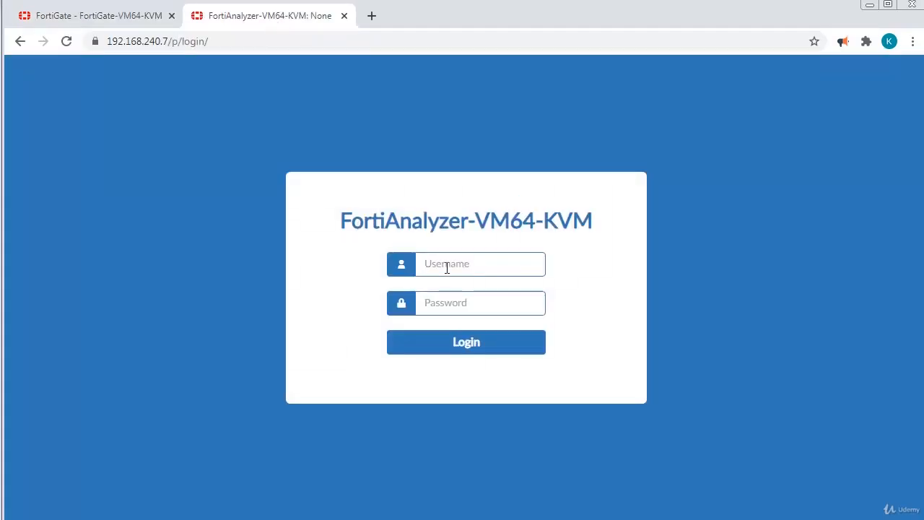
type("admin")
key("Tab")
type("abc")
left_click(470, 353)
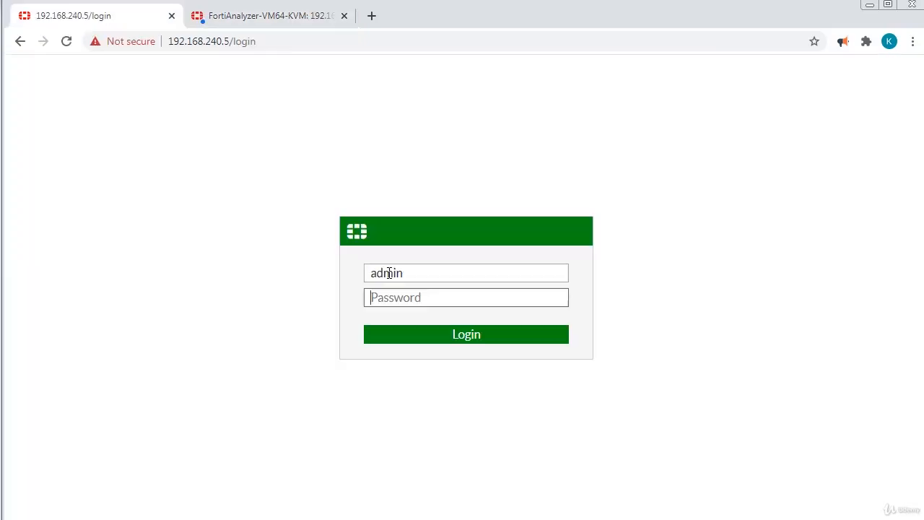
Log in to FortiGate as admin, postponing the password change and file system check.
type("a")
key("Return")
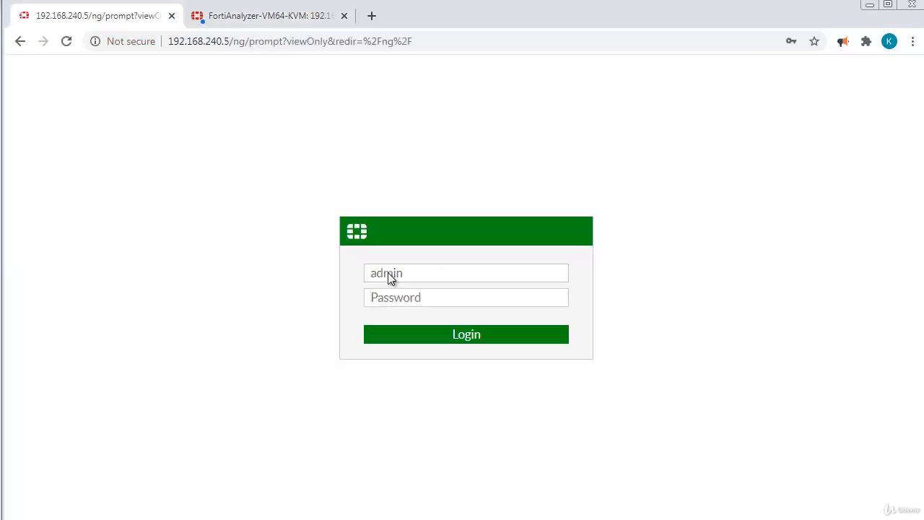
left_click(518, 345)
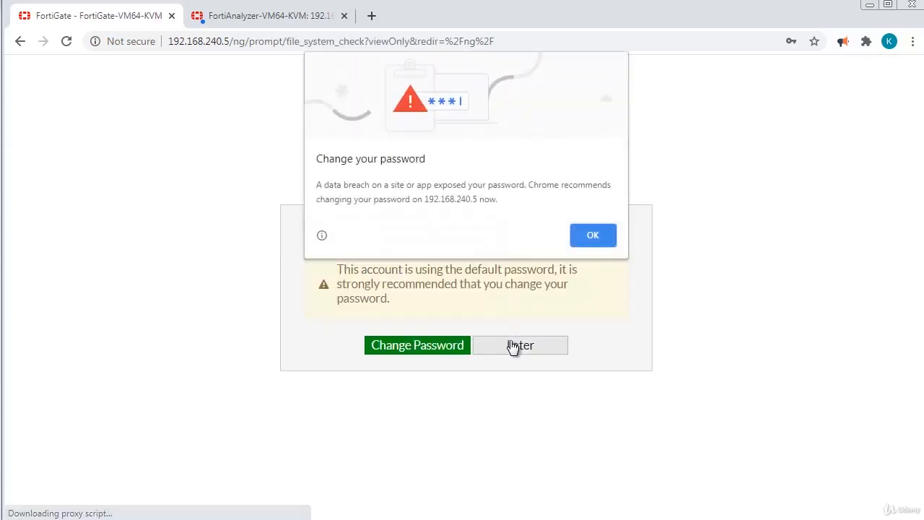
left_click(593, 235)
left_click(547, 367)
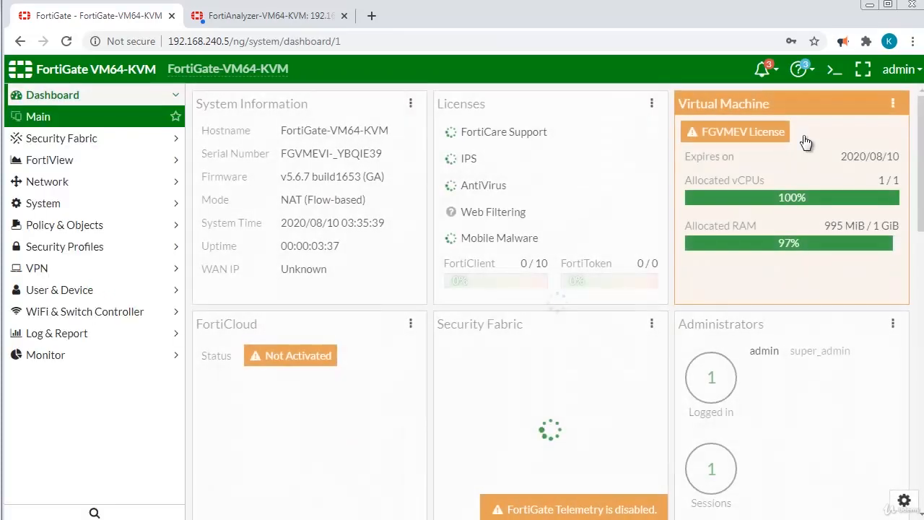
Run 'execute ping 192.168.240.7' in the FortiGate CLI console, confirm 0% loss, and close it.
left_click(834, 70)
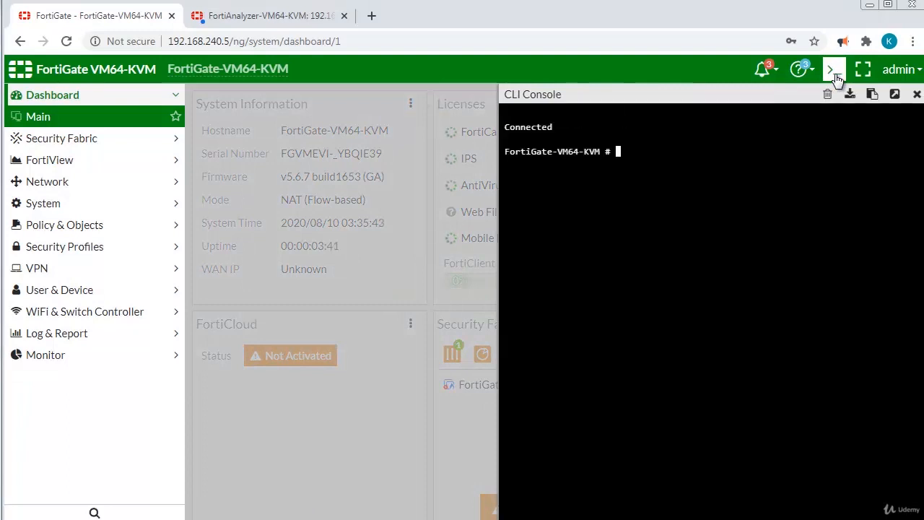
type("ping")
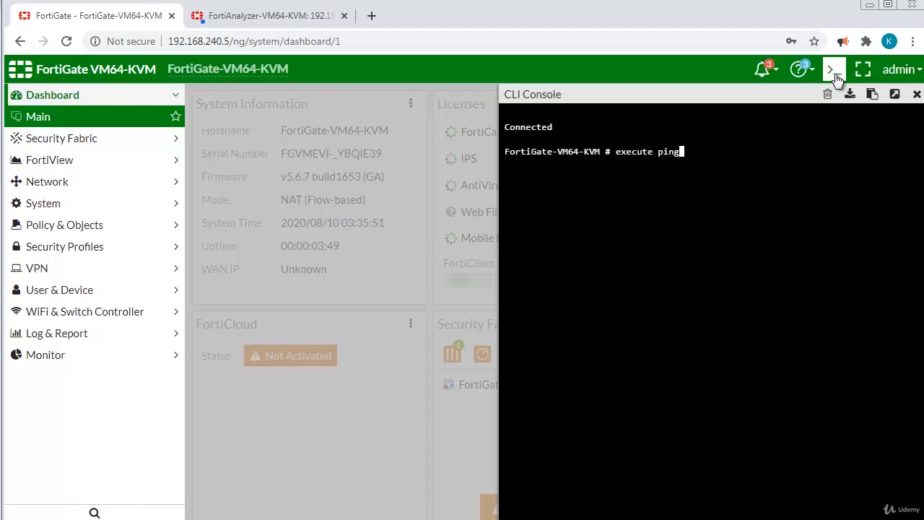
type("2.168.240.7")
key("Return")
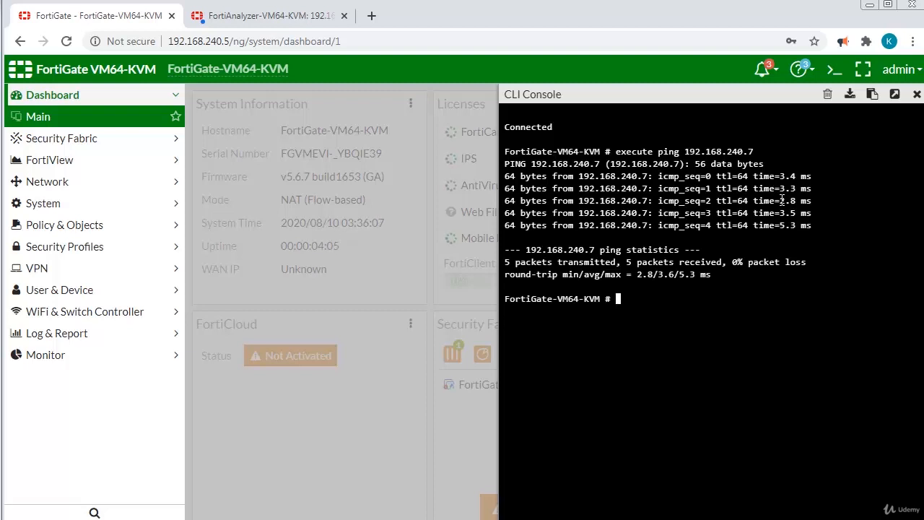
left_click(917, 94)
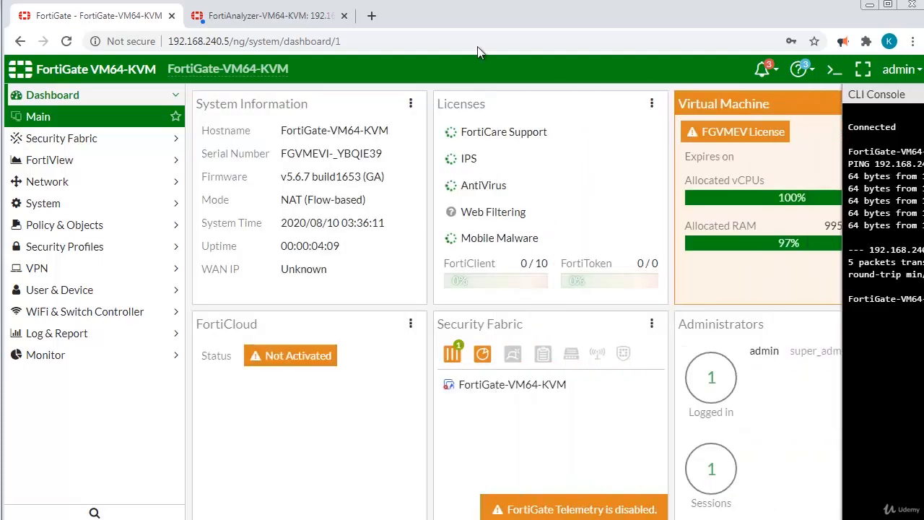
In FortiAnalyzer Device Manager, start adding a device with IP address 192.168.240.5.
left_click(226, 16)
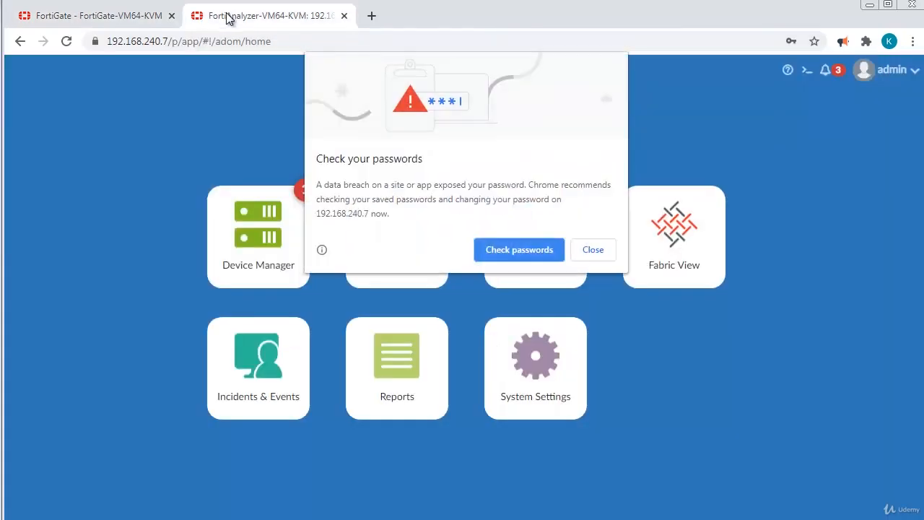
left_click(593, 247)
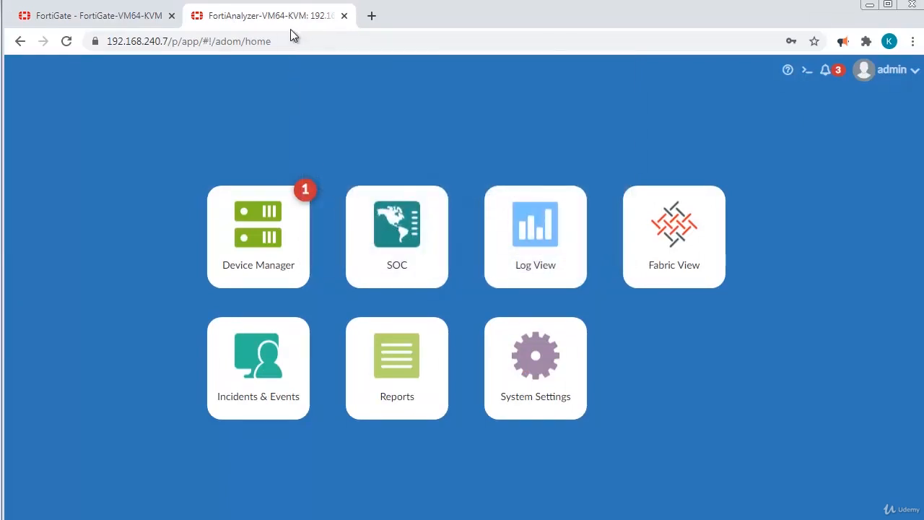
left_click(264, 262)
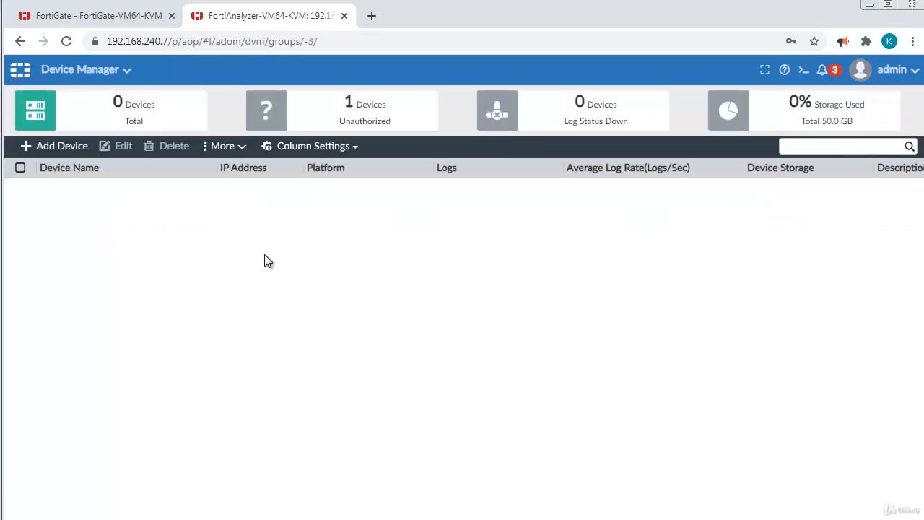
left_click(56, 148)
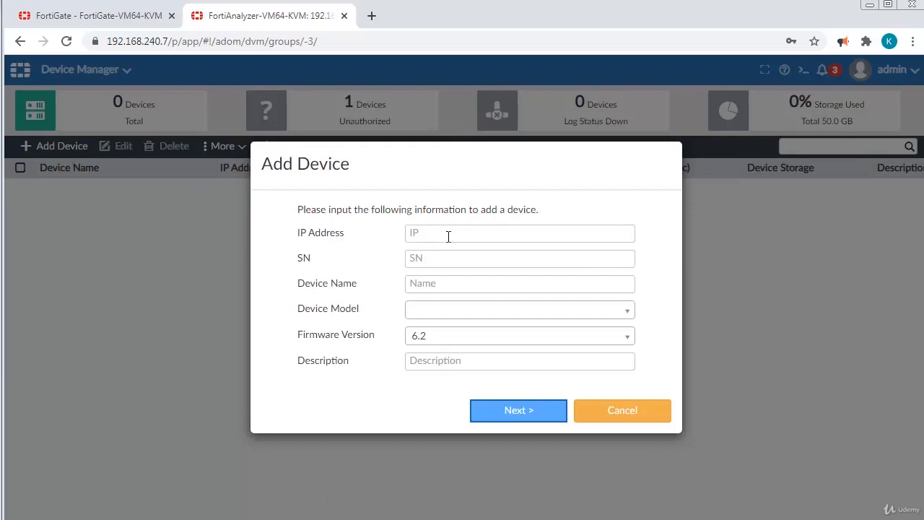
left_click(447, 236)
left_click(452, 260)
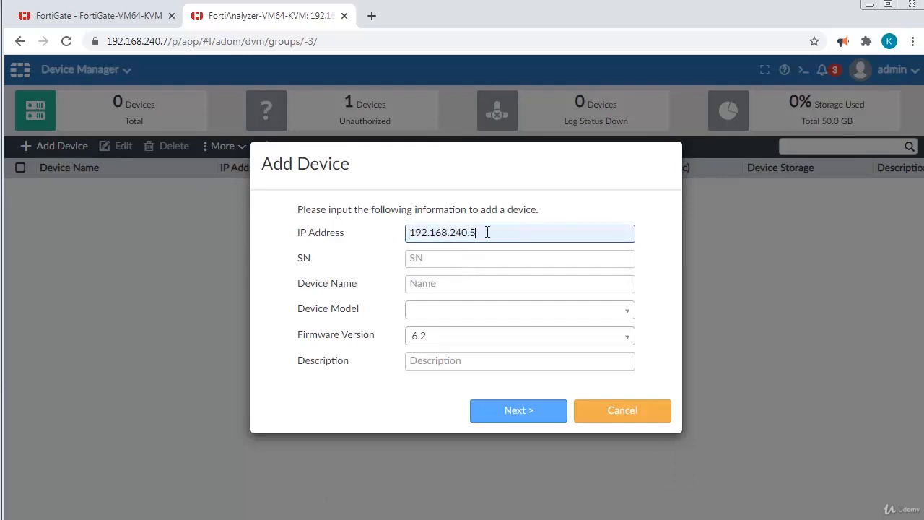
Copy the FortiGate serial number from its dashboard into the Add Device SN field.
left_click(109, 17)
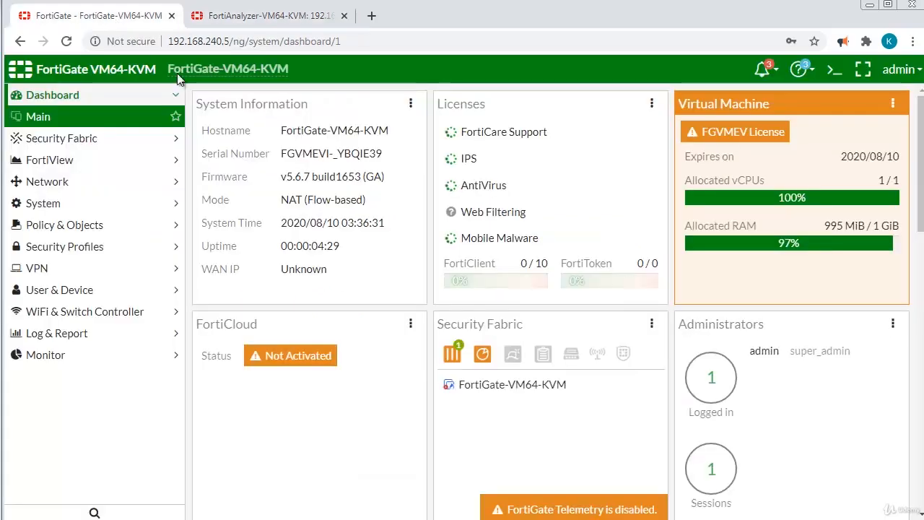
mouse_move(384, 153)
left_mouse_down()
mouse_move(284, 159)
mouse_move(392, 169)
left_mouse_up()
key("ctrl+c")
left_click(287, 156)
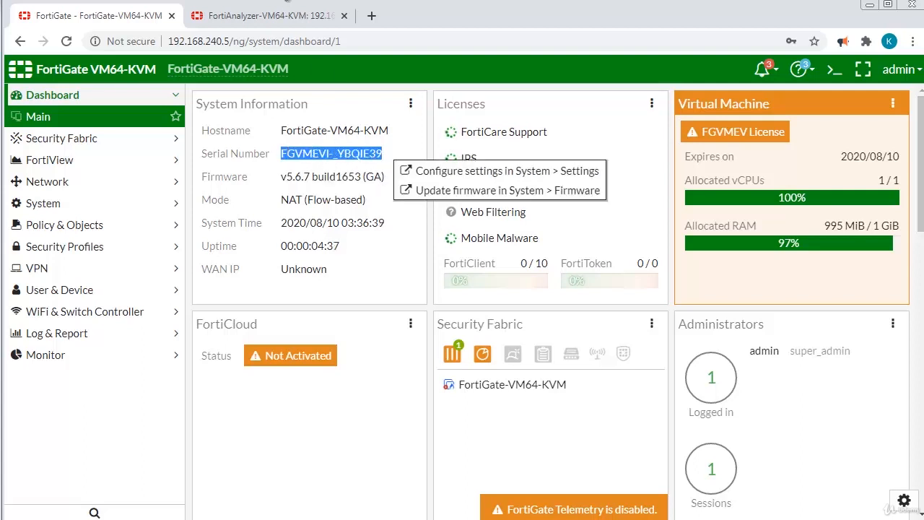
left_click(272, 20)
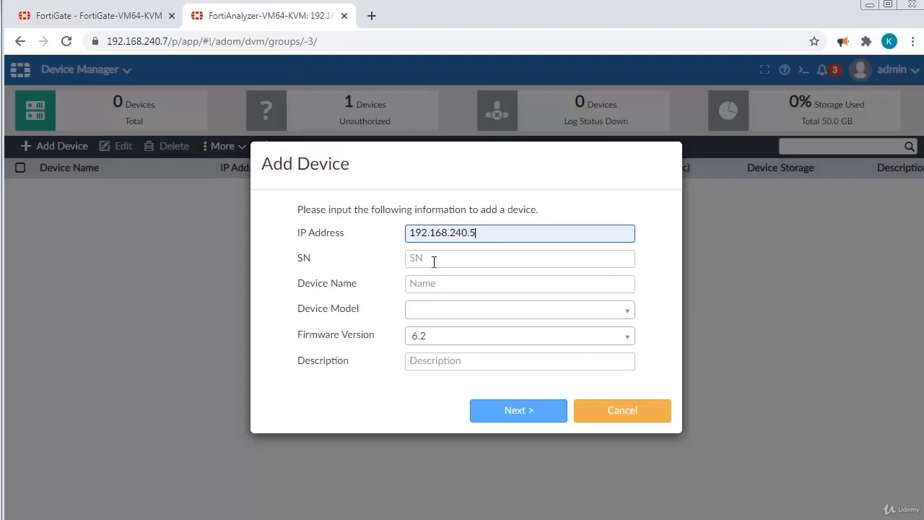
left_click(433, 261)
key("ctrl+v")
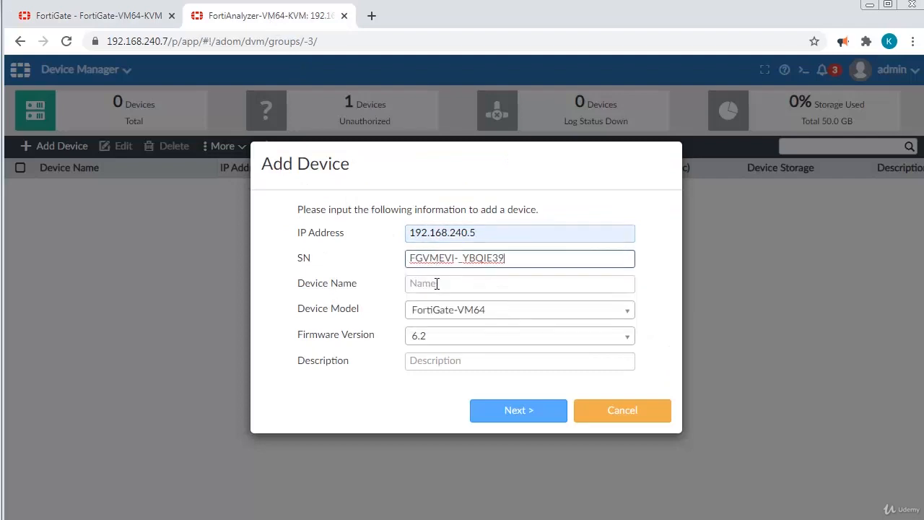
Copy the FortiGate hostname and paste it as the device name FortiGate-VM64-KVM.
left_click(116, 17)
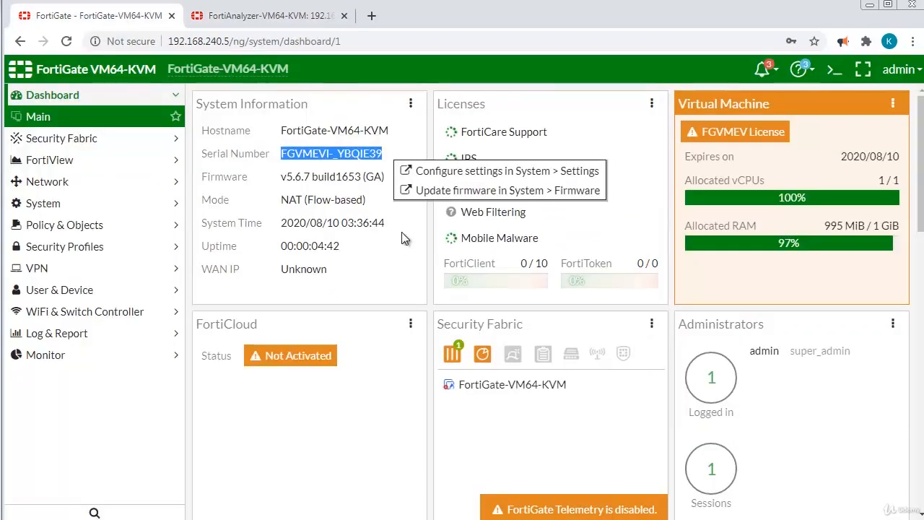
left_click(391, 135)
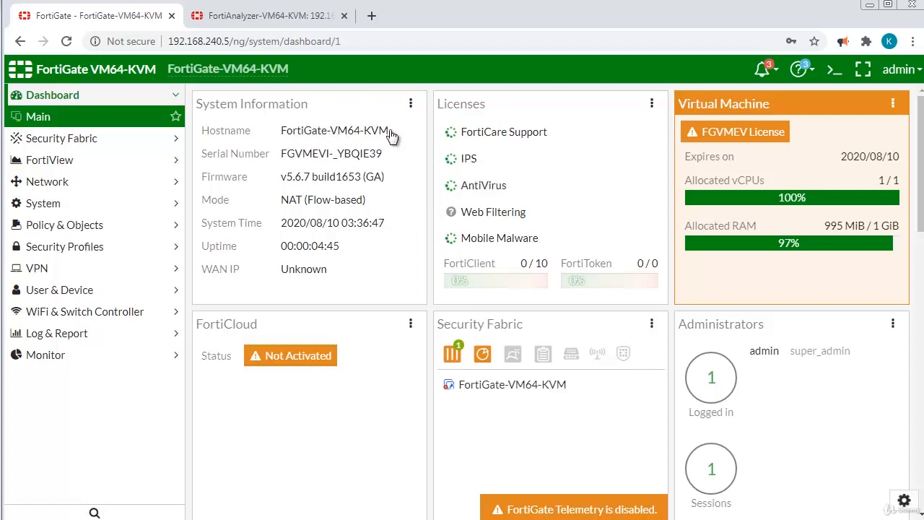
left_click_drag(390, 132, 278, 128)
key("ctrl+c")
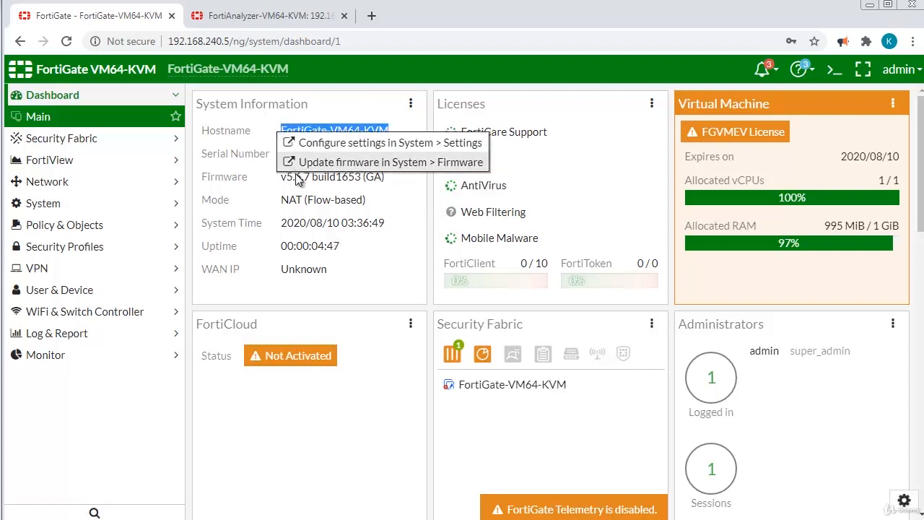
left_click(271, 18)
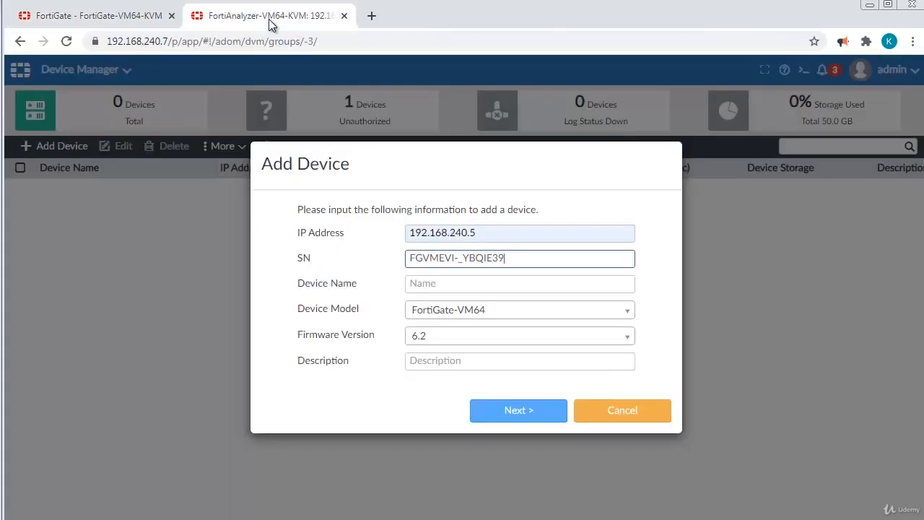
left_click(420, 286)
key("ctrl+v")
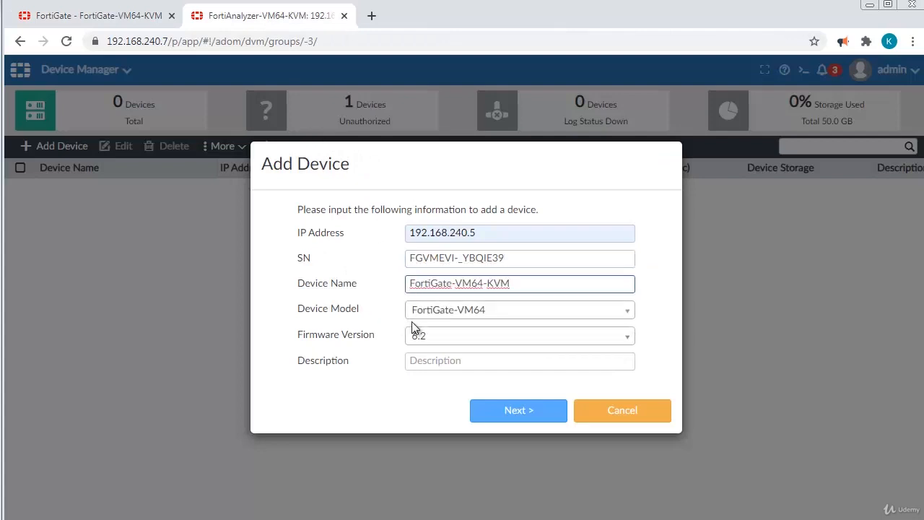
Set the firmware version to 5.6, checked against the FortiGate dashboard, and continue.
left_click(439, 338)
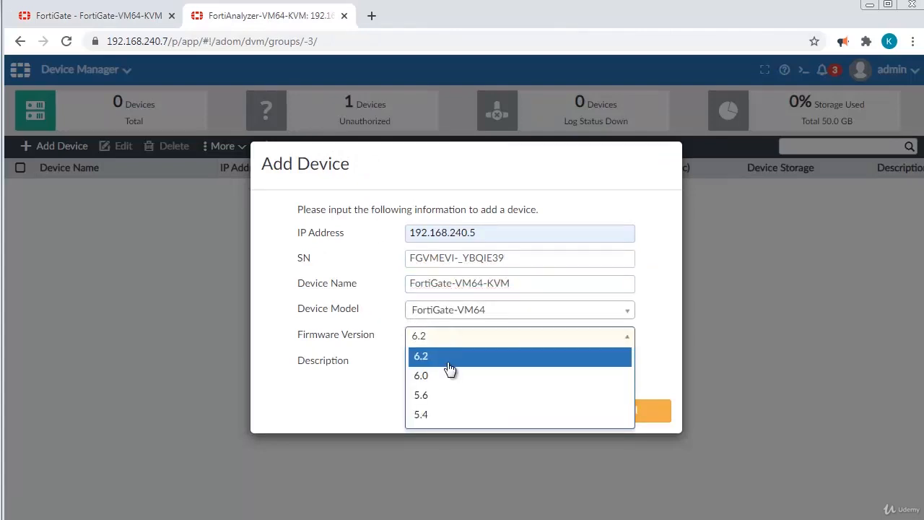
left_click(142, 20)
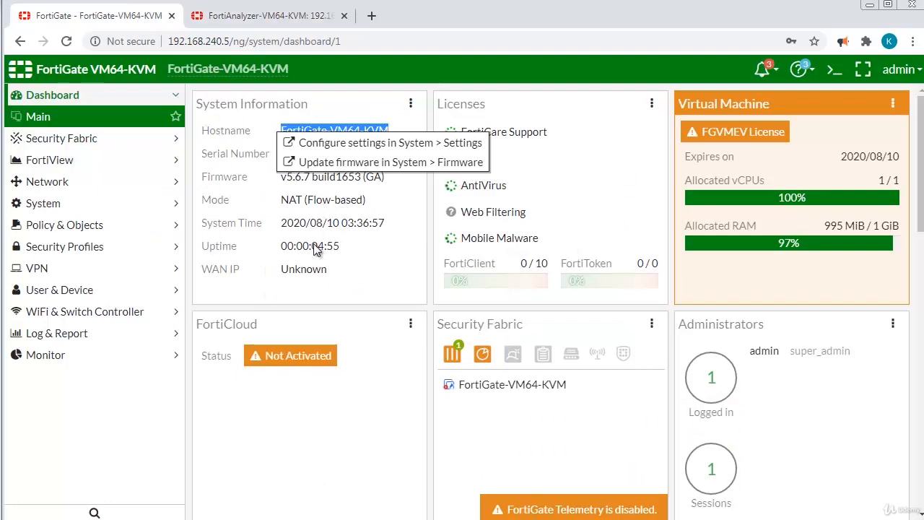
left_click(389, 203)
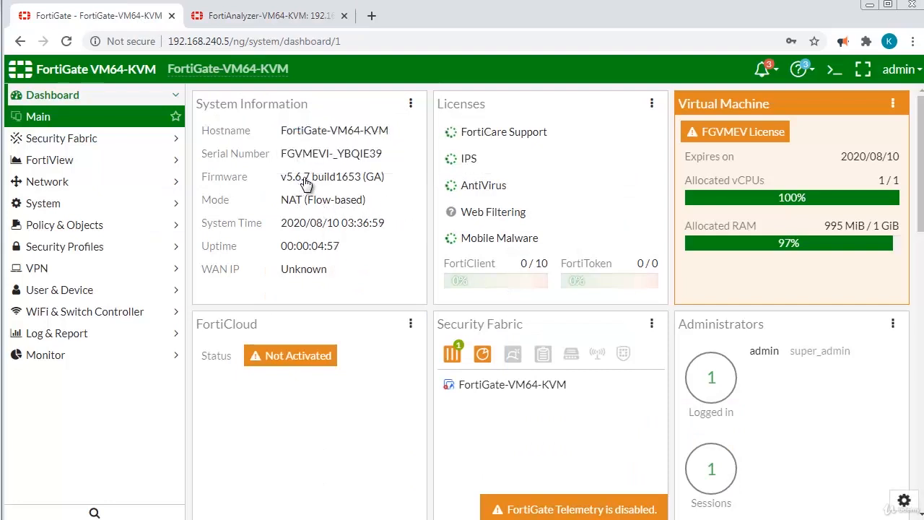
left_click(263, 22)
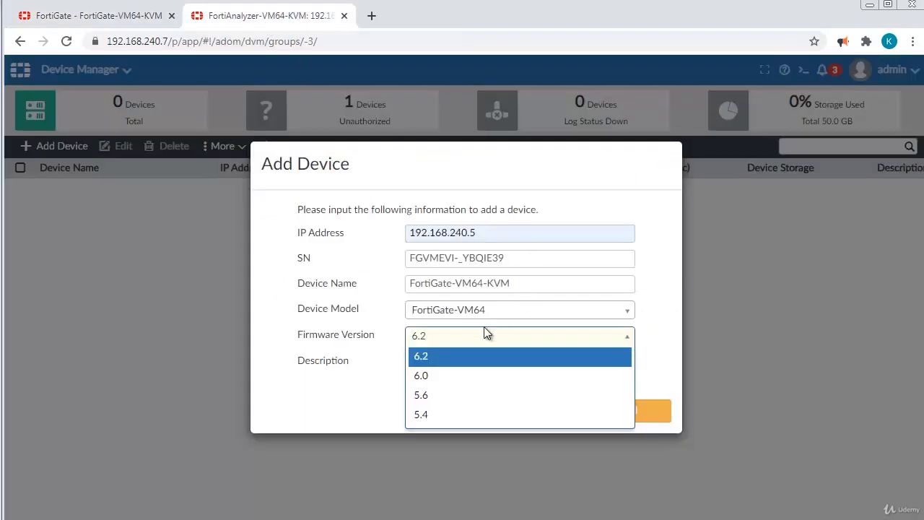
left_click(439, 395)
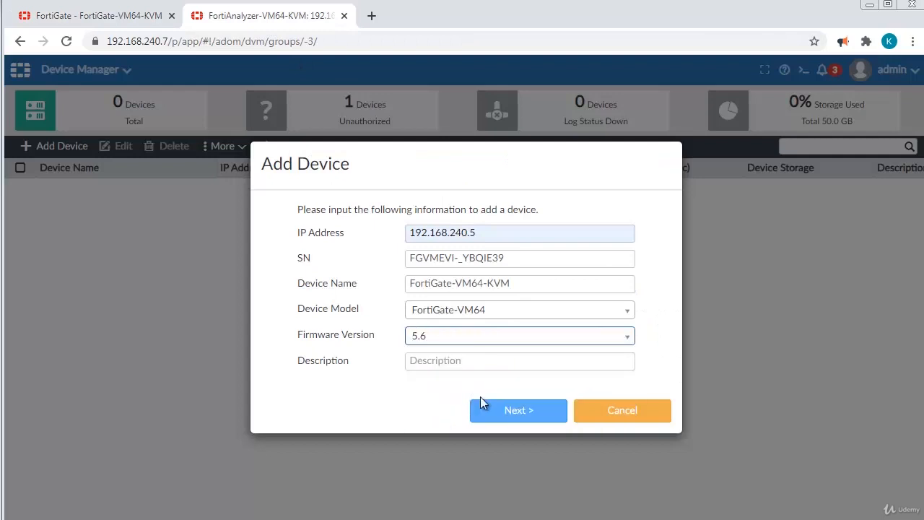
left_click(518, 416)
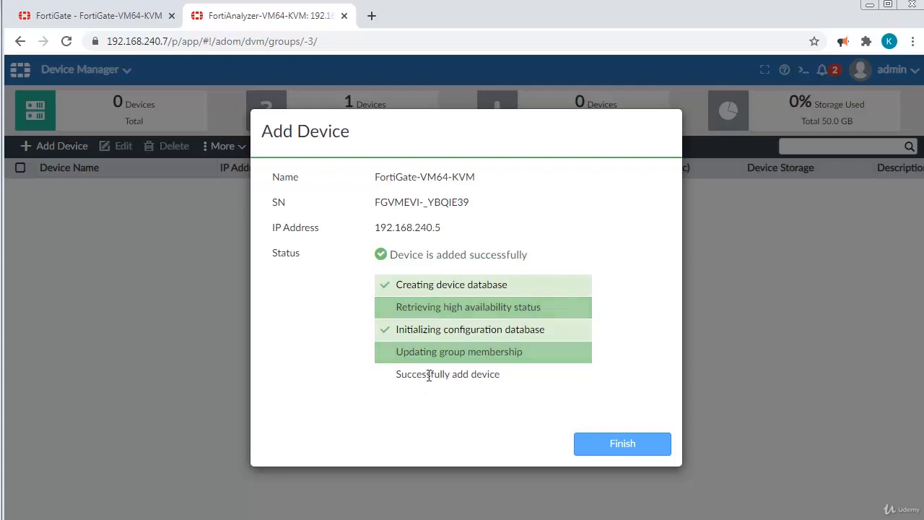
Finish adding FortiGate-VM64-KVM so Device Manager lists it at 192.168.240.5, then return to FortiGate.
left_click(622, 444)
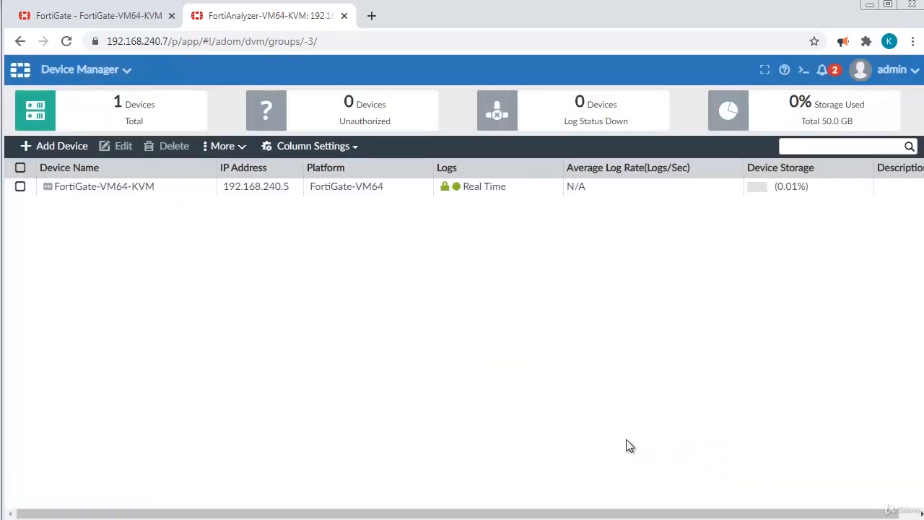
left_click(101, 18)
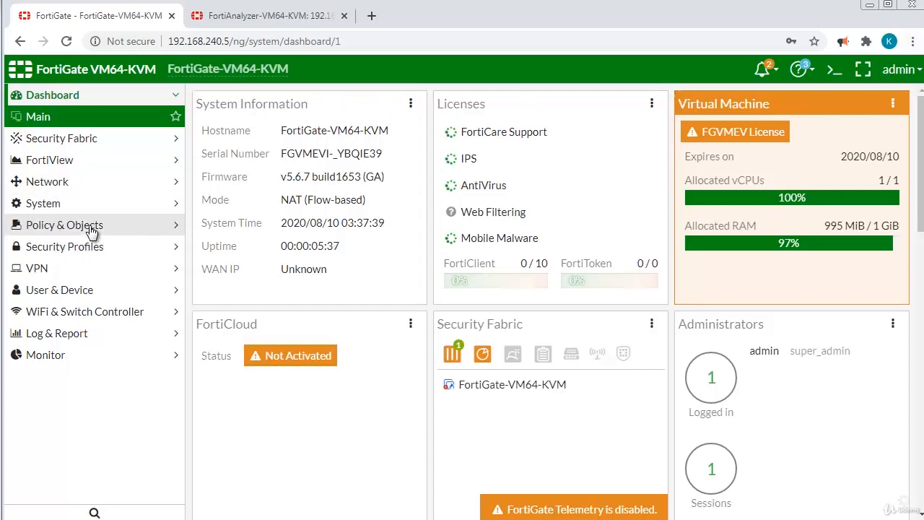
In Log & Report > Log Settings, enable sending logs to FortiAnalyzer 192.168.240.7 and test connectivity.
left_click(83, 338)
scroll(92, 325, "down", 1)
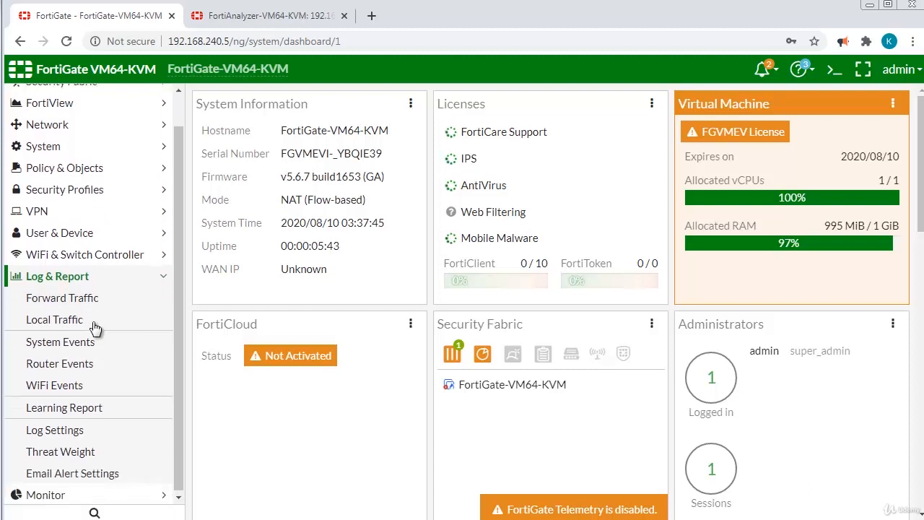
left_click(78, 429)
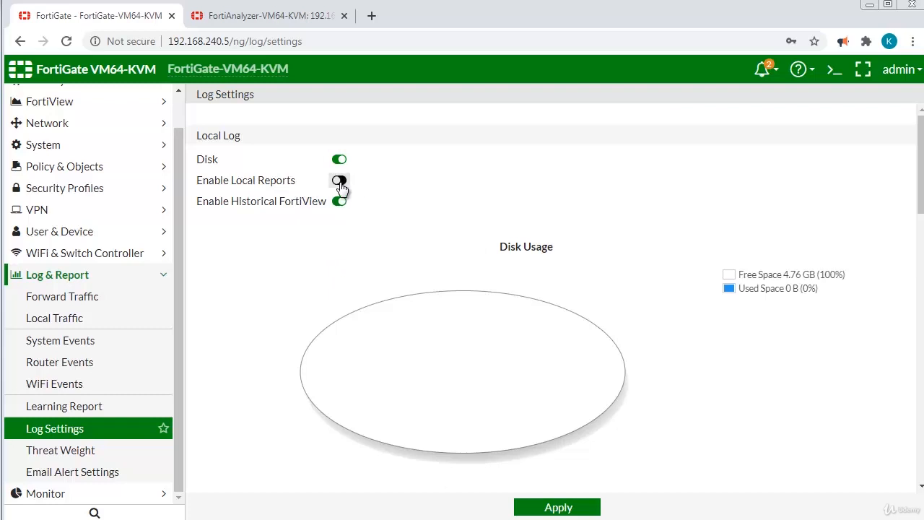
scroll(387, 189, "down", 3)
scroll(390, 206, "down", 5)
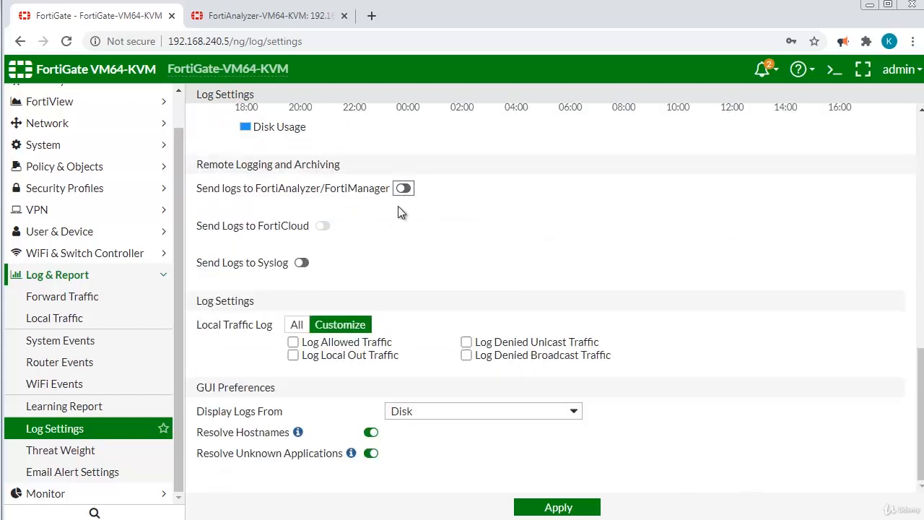
left_click(403, 187)
left_click(403, 189)
left_click(494, 209)
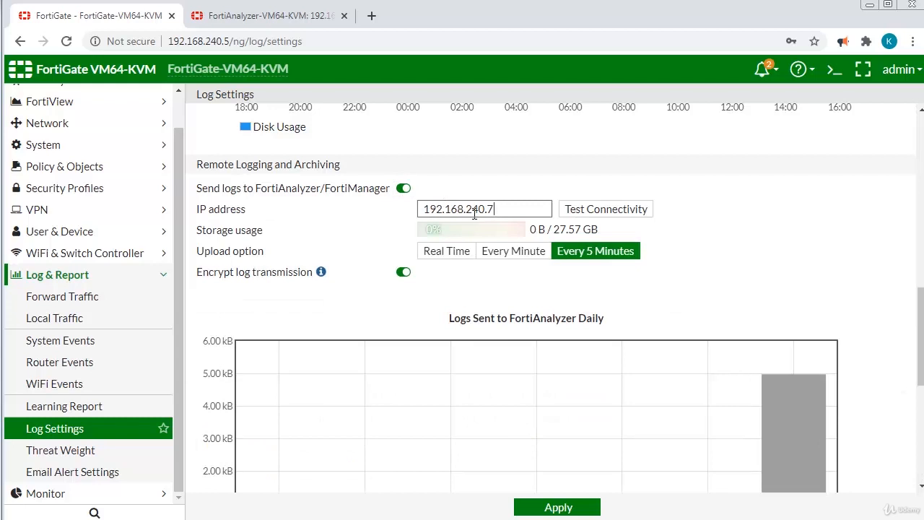
left_click(609, 215)
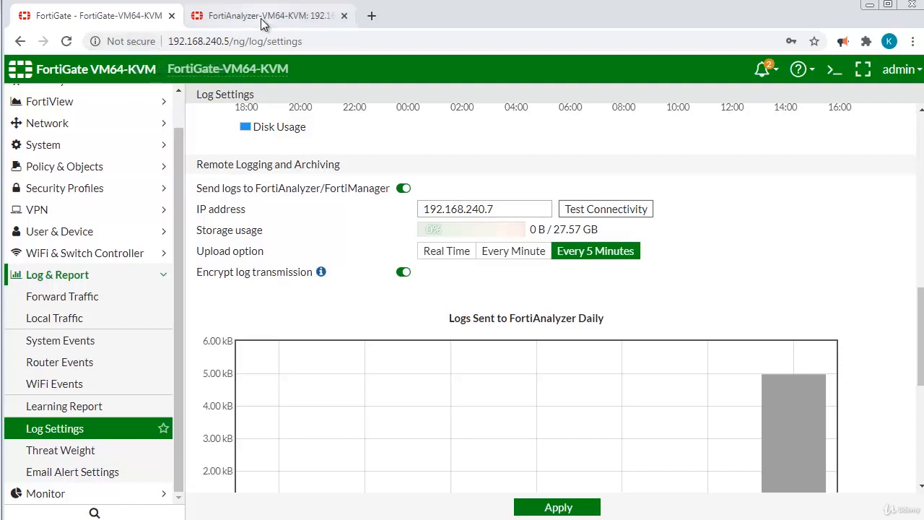
Check FortiAnalyzer's device list, then rerun Test Connectivity in FortiGate Log Settings.
left_click(226, 24)
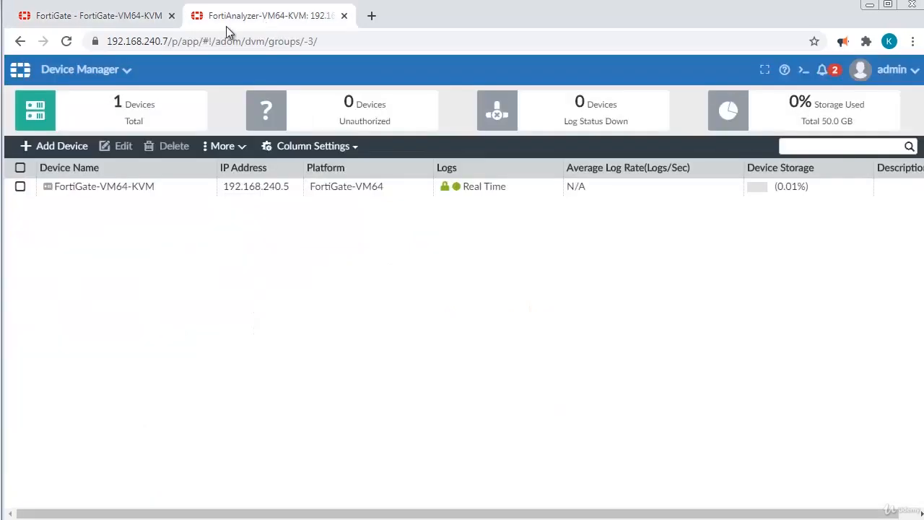
left_click(110, 23)
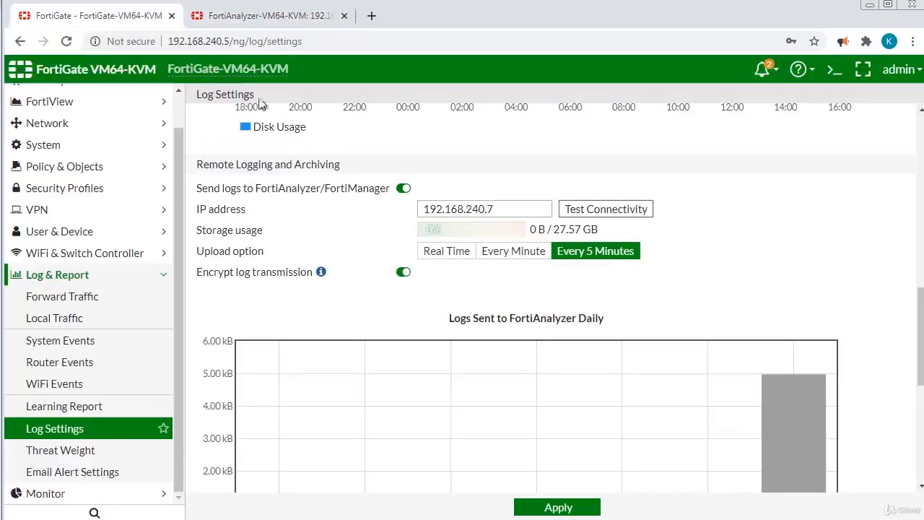
left_click(605, 216)
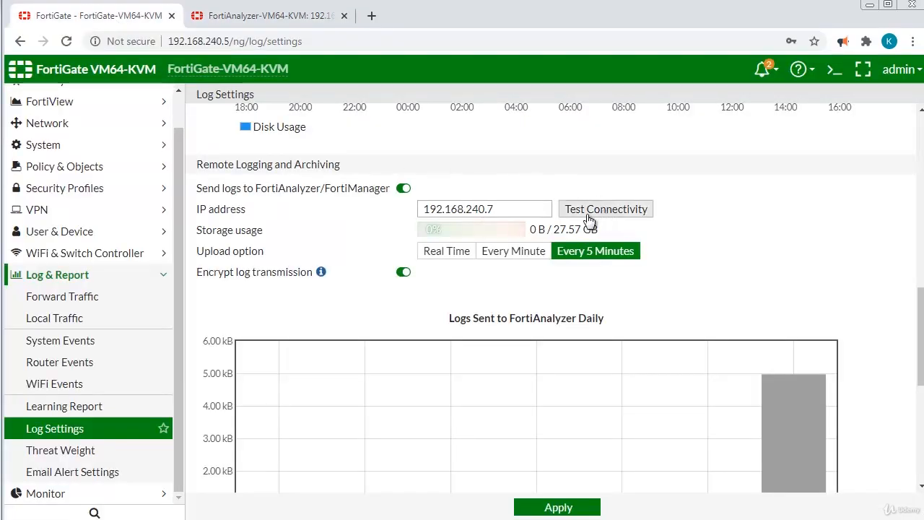